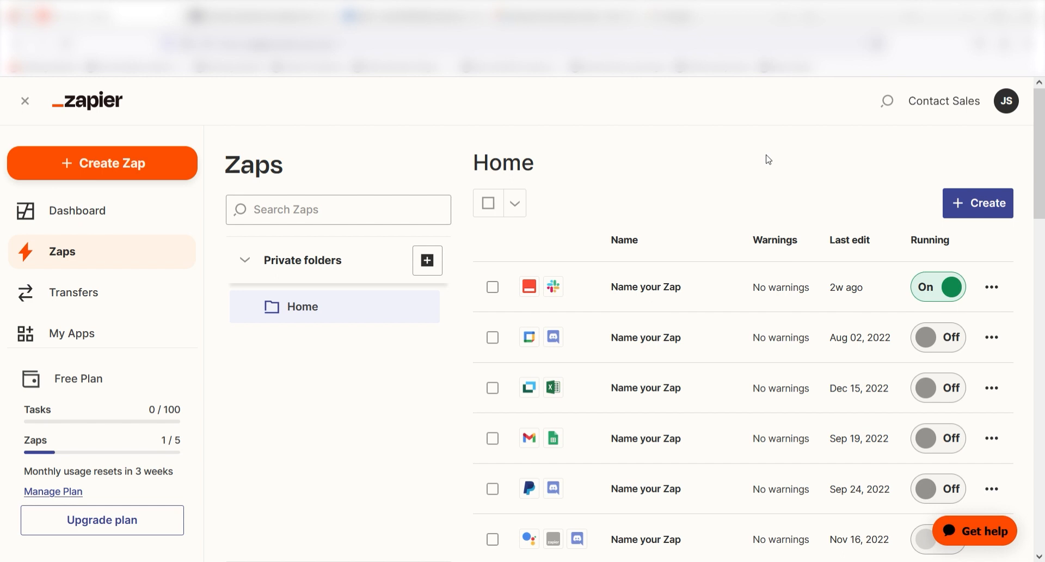
- Create a new Zap with Gmail as the trigger app and New Email as the trigger event
{"action": "left_click", "coordinate": [131, 162]}
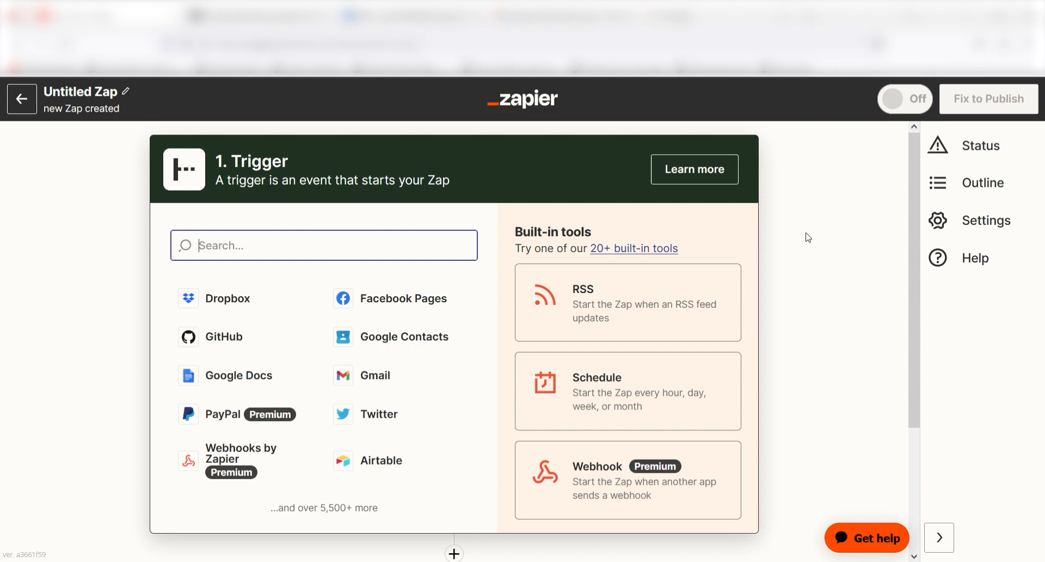
{"action": "type", "text": "gmail"}
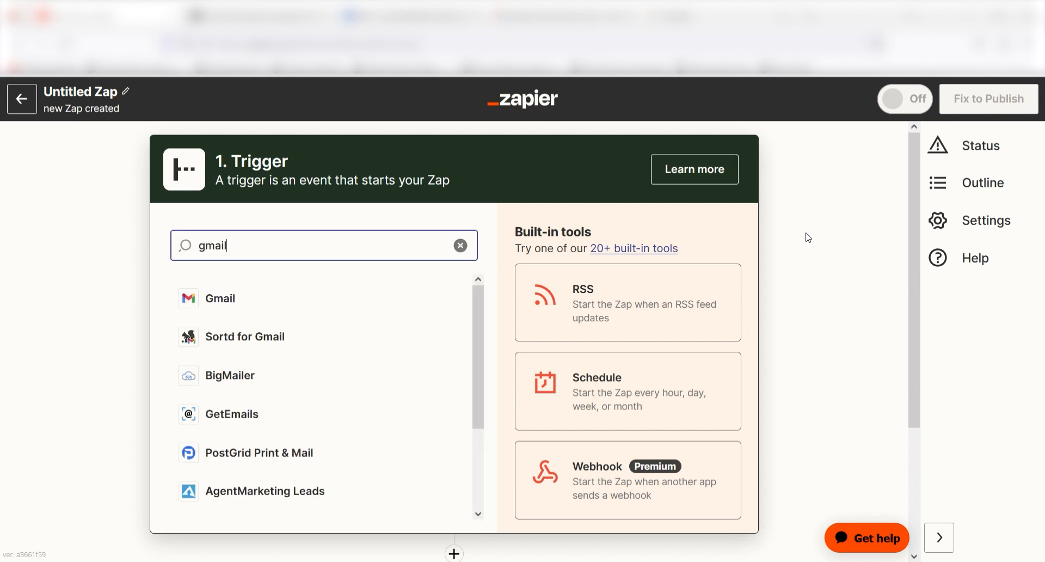
{"action": "left_click", "coordinate": [343, 300]}
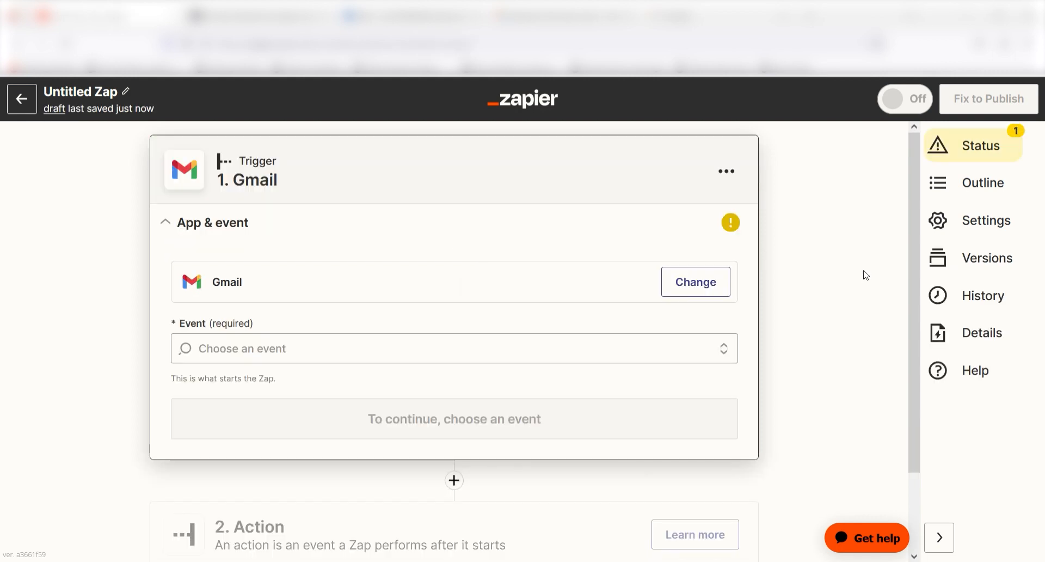
{"action": "left_click", "coordinate": [707, 348]}
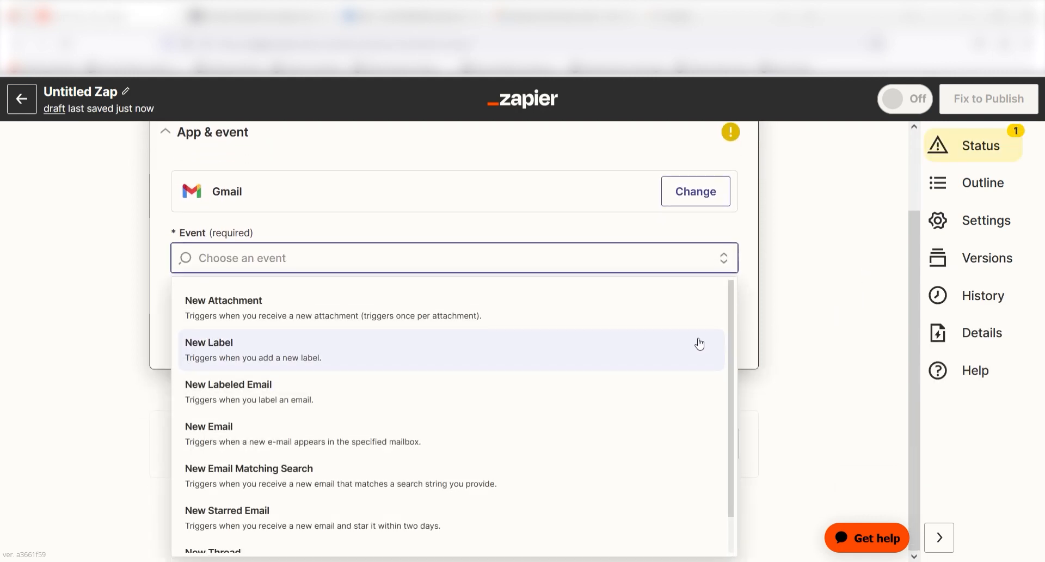
{"action": "left_click", "coordinate": [409, 433]}
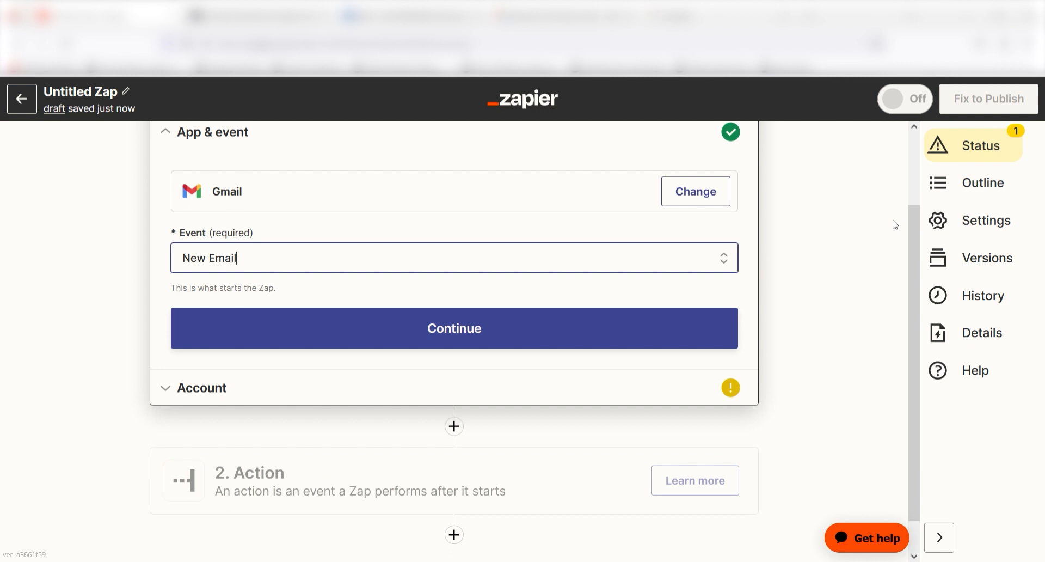
{"action": "left_click", "coordinate": [501, 327]}
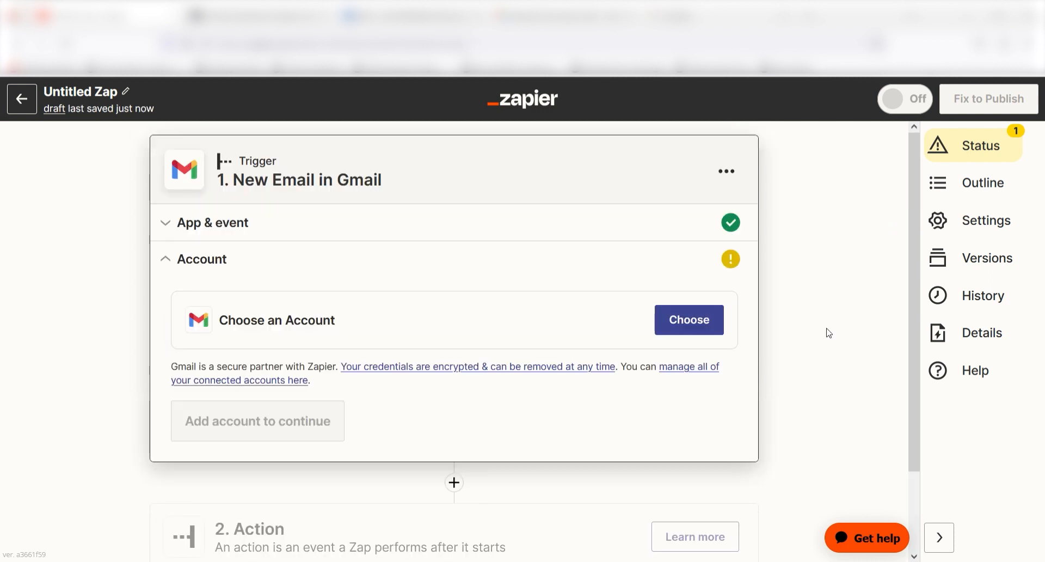
- Connect the Gmail account to the trigger, allow Zapier access to the Google account, and accept the account choice
{"action": "left_click", "coordinate": [718, 328]}
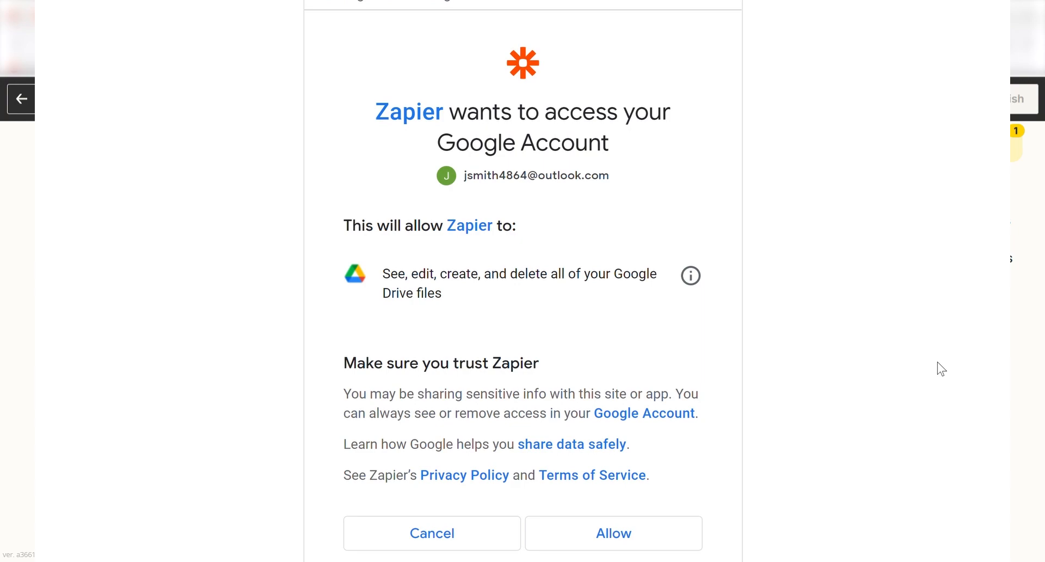
{"action": "left_click", "coordinate": [626, 535]}
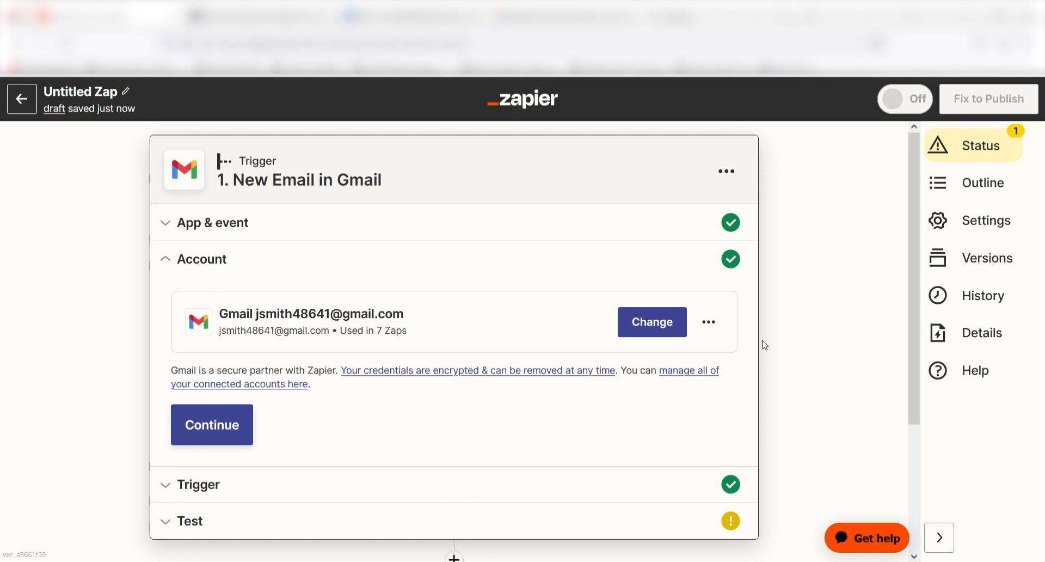
{"action": "left_click", "coordinate": [243, 426]}
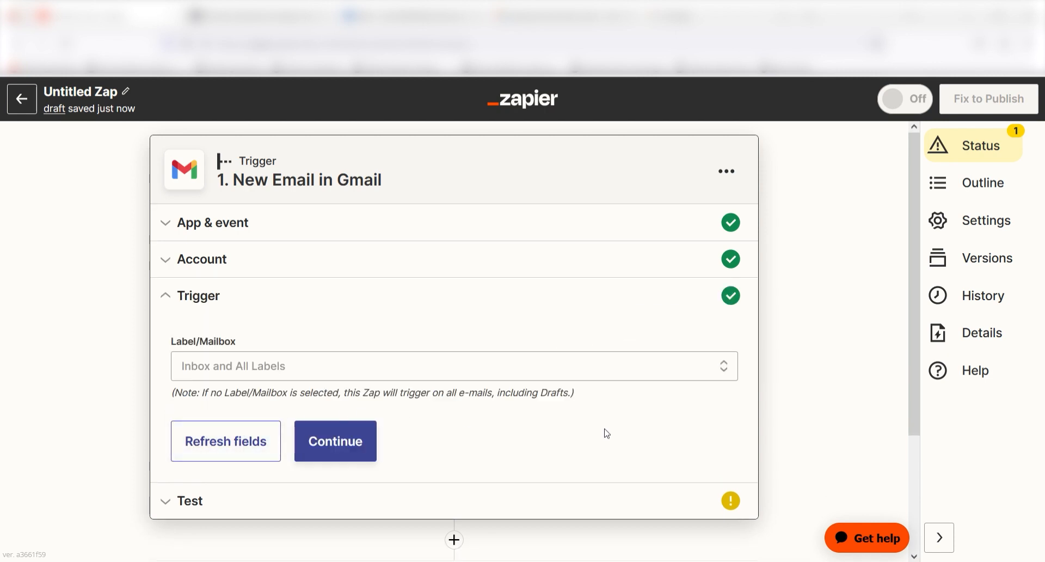
- Set the trigger's Label/Mailbox to INBOX and test the trigger, continuing to the action setup
{"action": "left_click", "coordinate": [608, 369]}
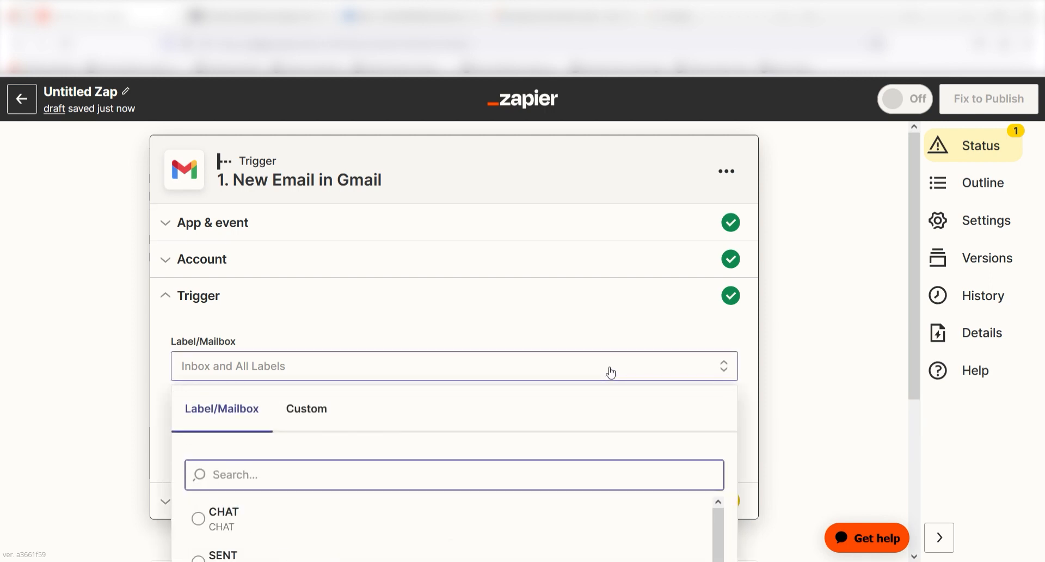
{"action": "scroll", "coordinate": [408, 516], "scroll_direction": "down", "scroll_amount": 3}
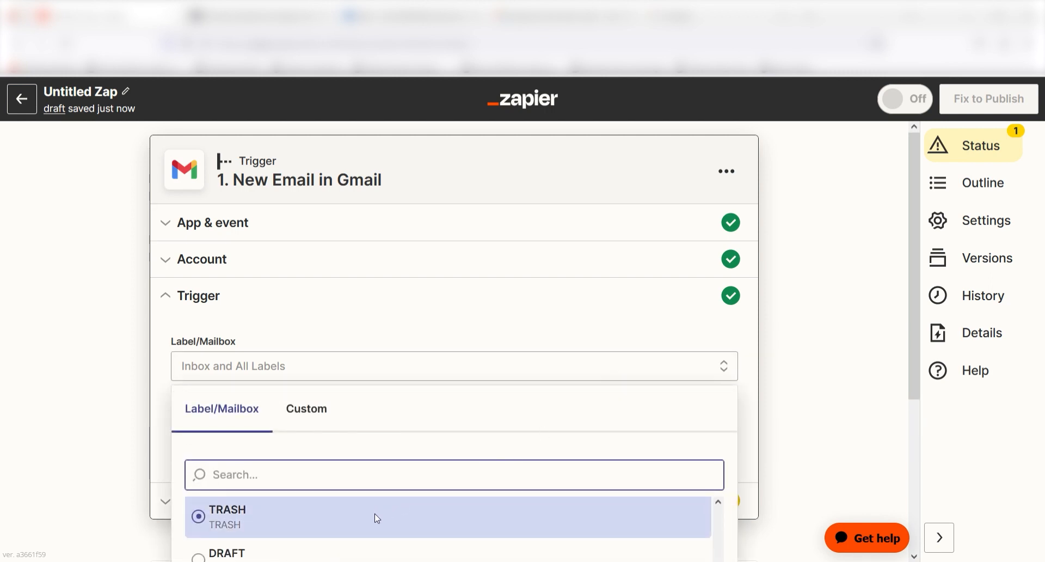
{"action": "scroll", "coordinate": [375, 519], "scroll_direction": "up", "scroll_amount": 2}
{"action": "left_click", "coordinate": [353, 524]}
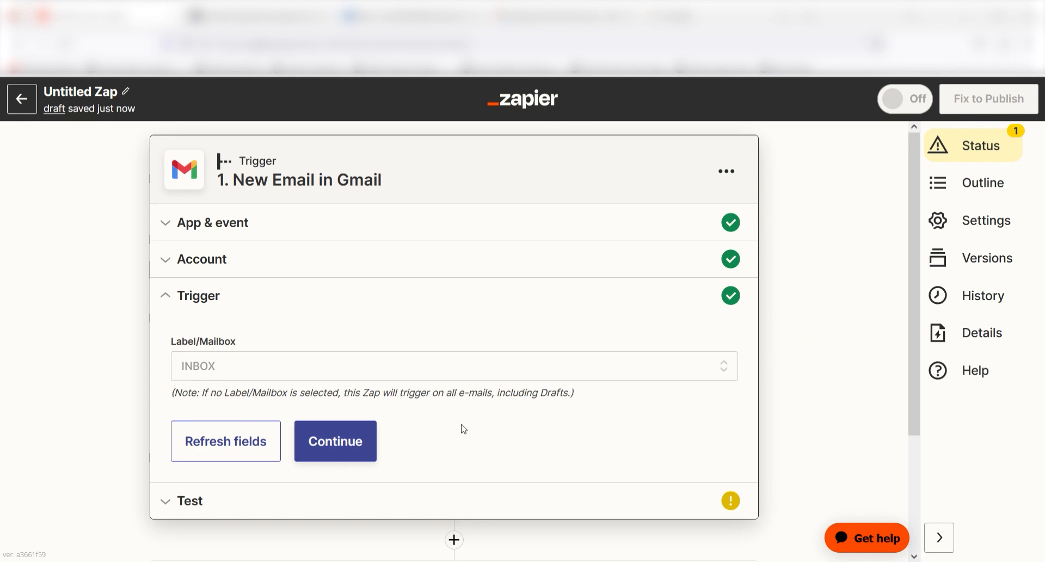
{"action": "left_click", "coordinate": [346, 451]}
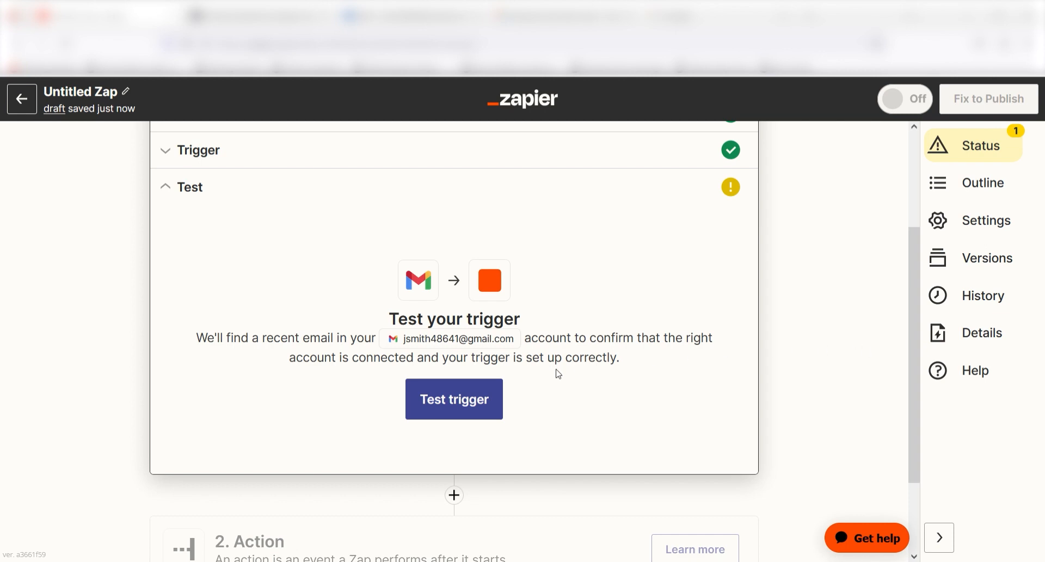
{"action": "left_click", "coordinate": [473, 399]}
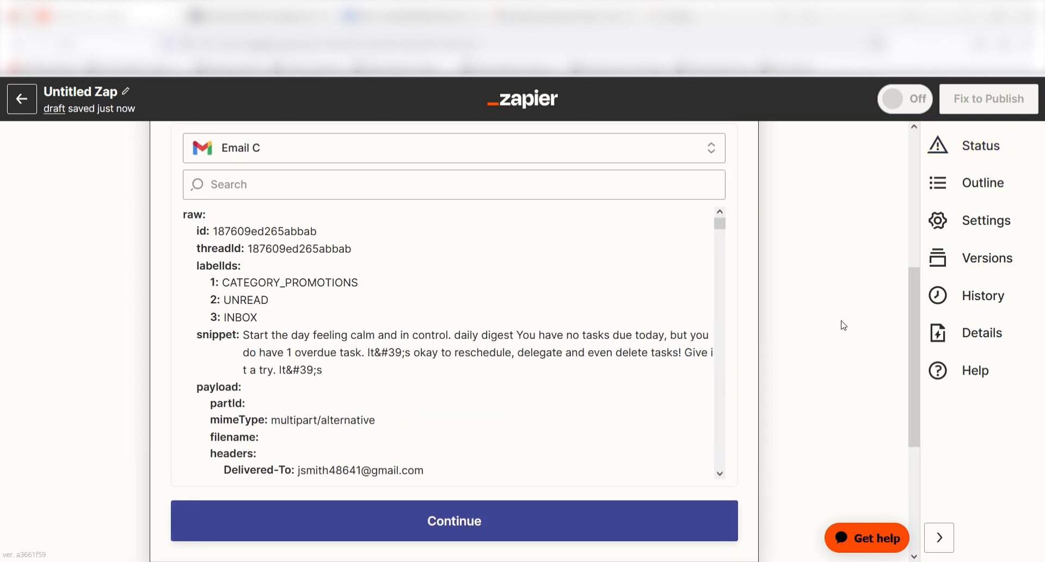
{"action": "left_click", "coordinate": [515, 507]}
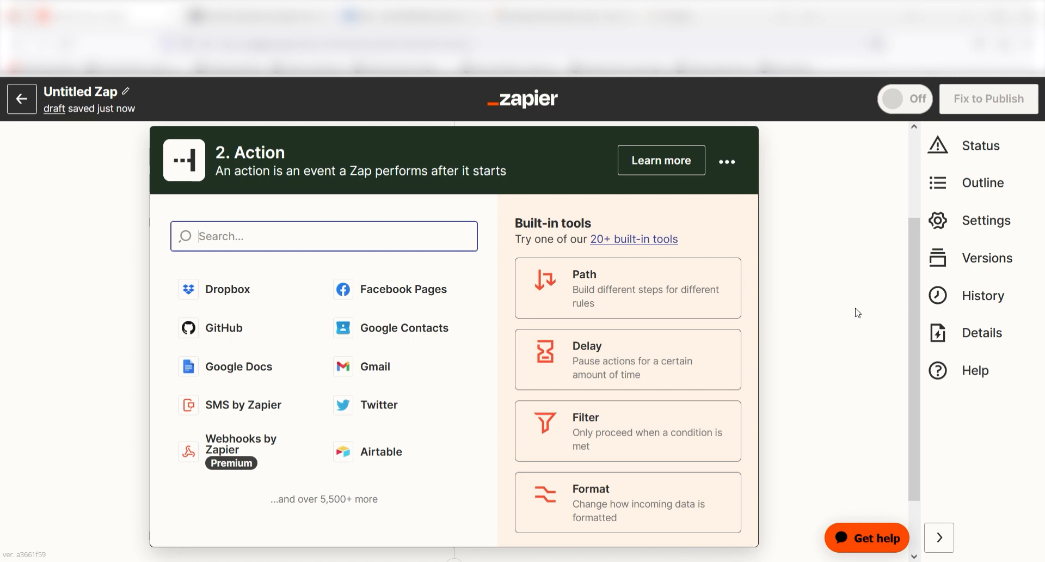
- Set the second step's action app to OpenAI (GPT-3 & DALL·E) with the Send Prompt event
{"action": "type", "text": "gpt"}
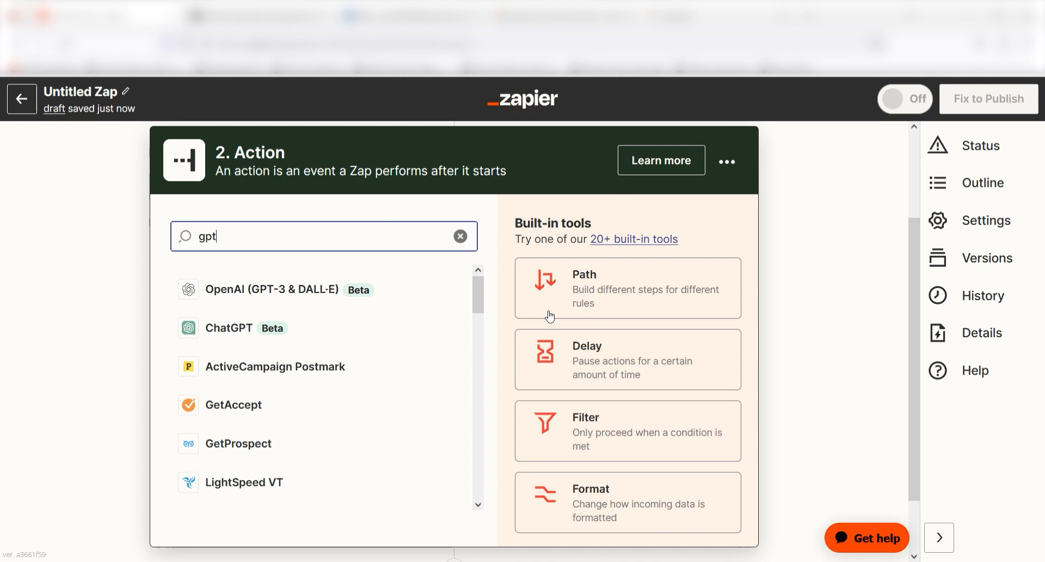
{"action": "left_click", "coordinate": [361, 299]}
{"action": "left_click", "coordinate": [528, 370]}
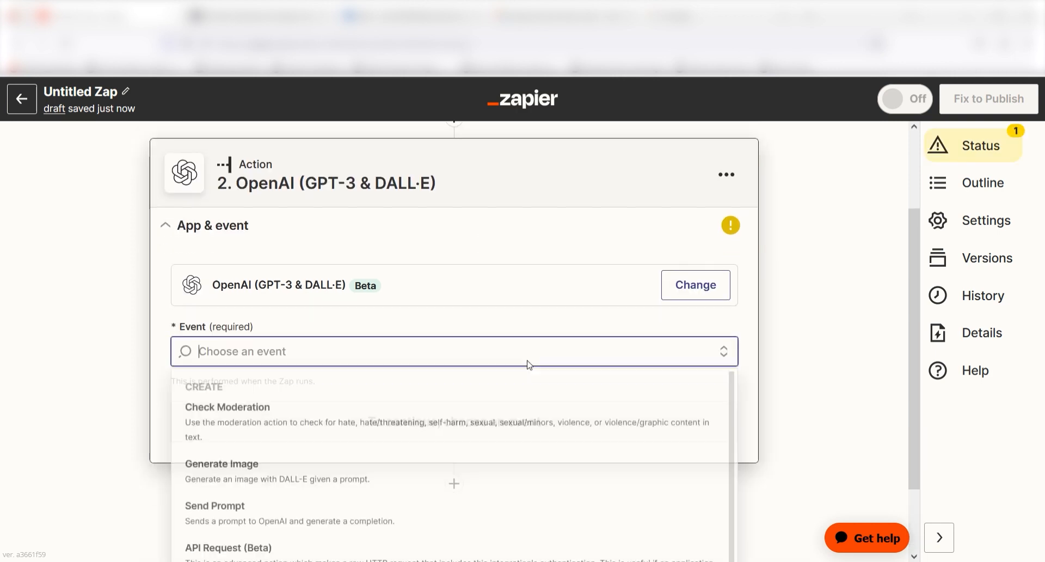
{"action": "left_click", "coordinate": [517, 384]}
{"action": "left_click", "coordinate": [658, 434]}
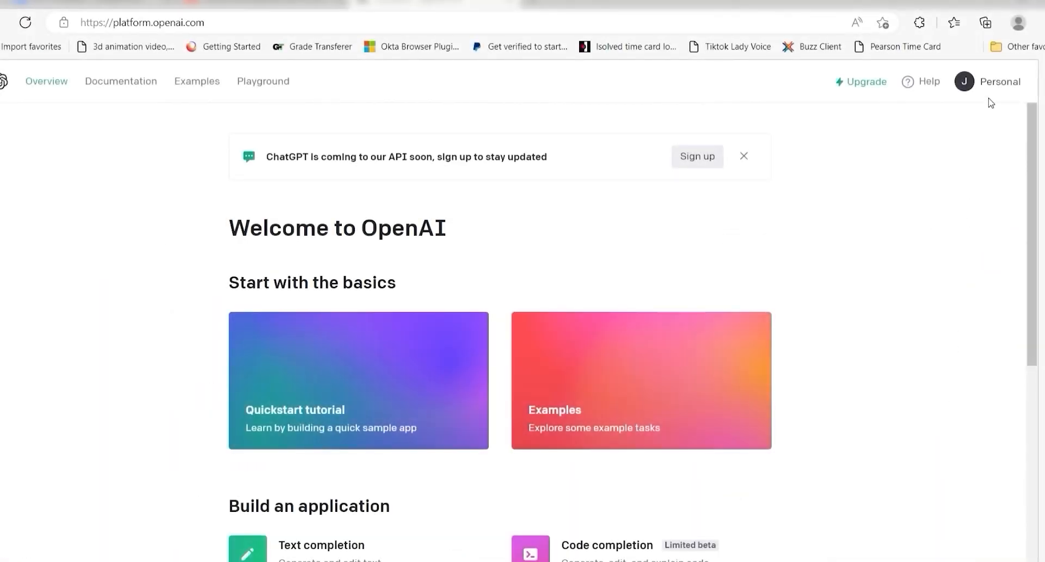
- Generate and copy a new secret API key on the OpenAI platform, and enter it in Zapier's API Key field to connect the account
{"action": "left_click", "coordinate": [999, 85]}
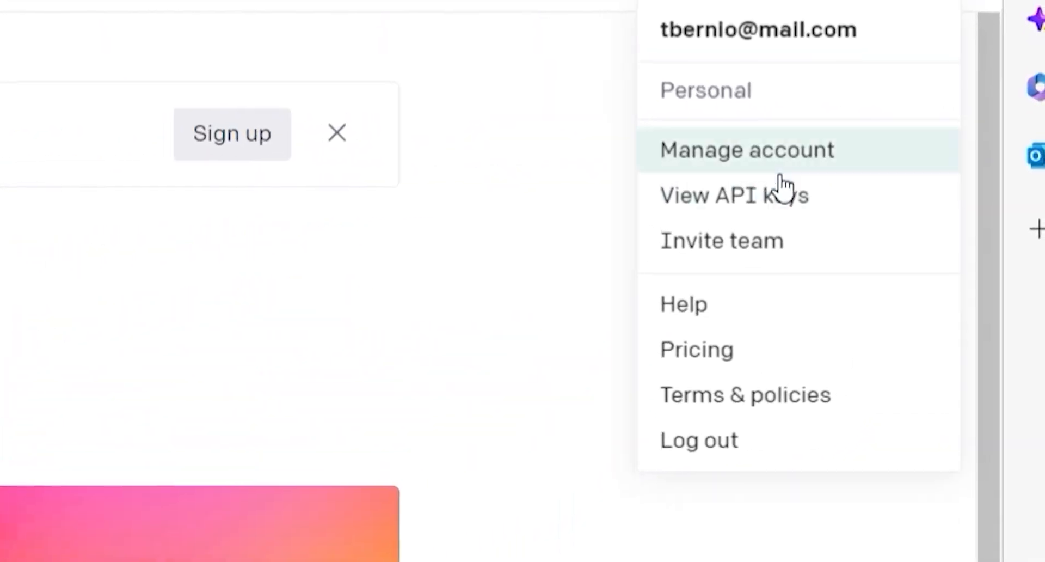
{"action": "left_click", "coordinate": [759, 199]}
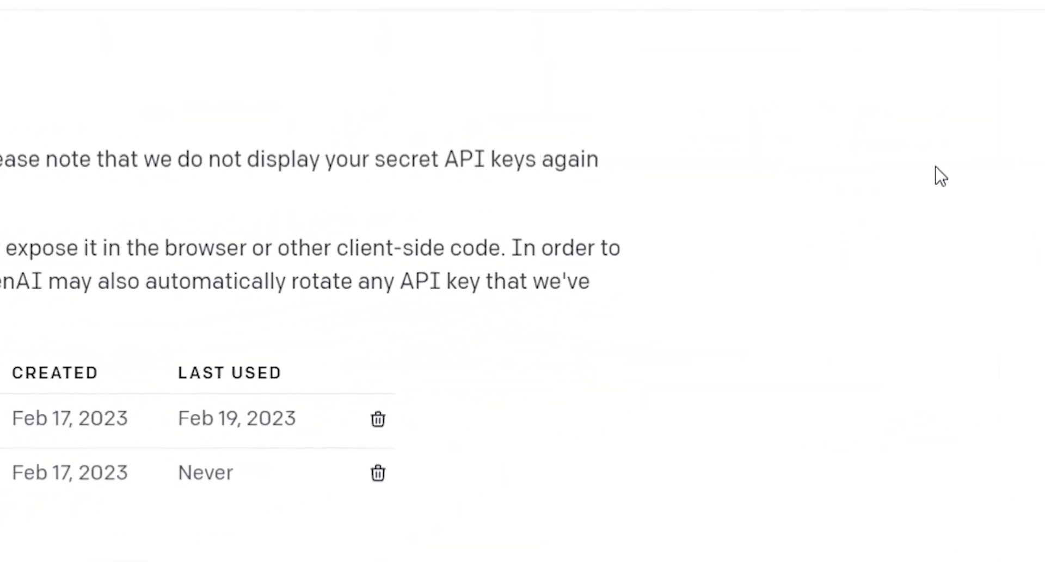
{"action": "left_click", "coordinate": [184, 433]}
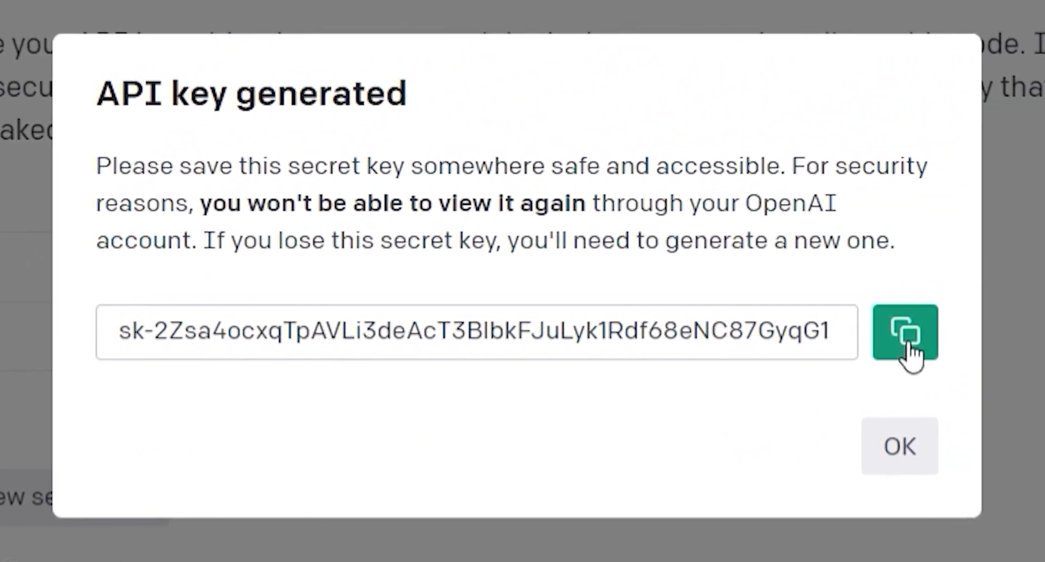
{"action": "left_click", "coordinate": [907, 345]}
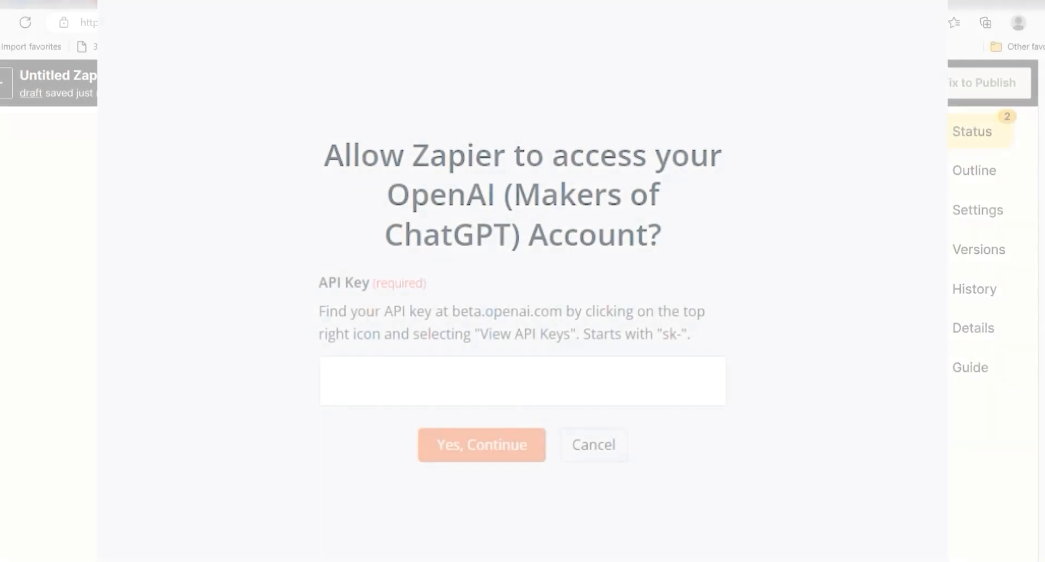
{"action": "left_click", "coordinate": [609, 387]}
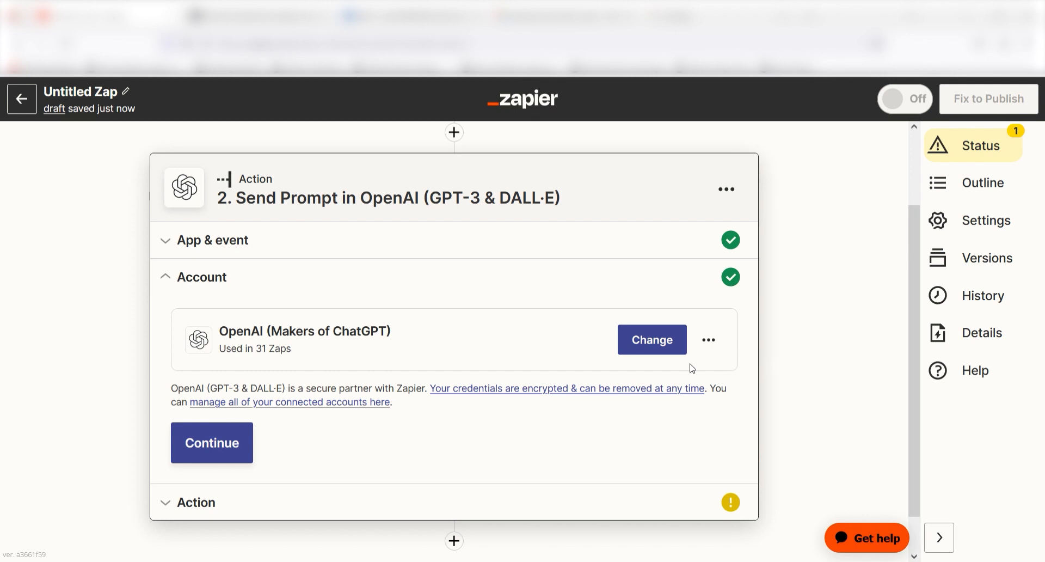
{"action": "left_click", "coordinate": [234, 442]}
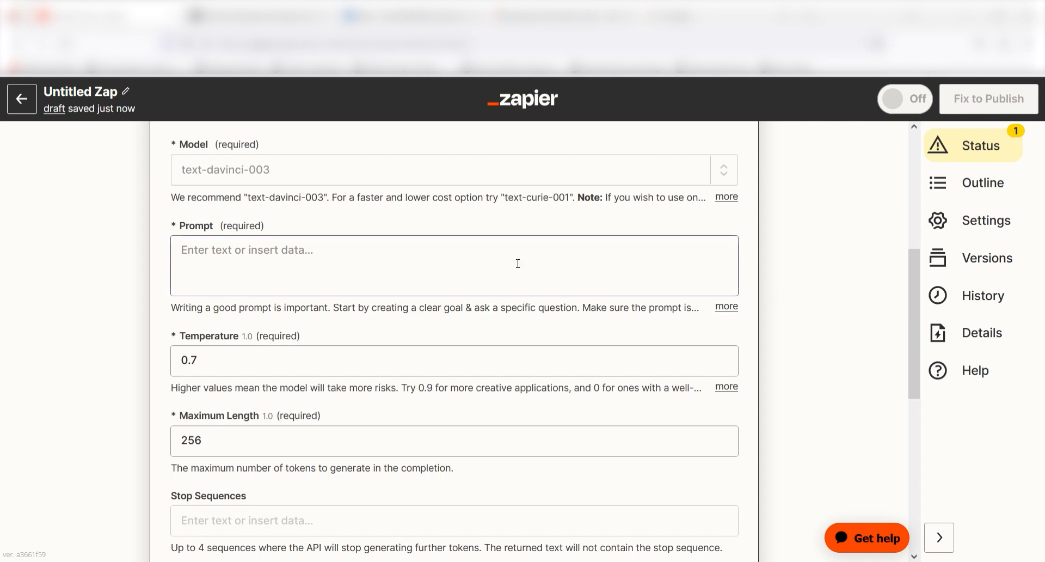
- Set the prompt to "please respond to this email that was sent to me." followed by Gmail's Body Plain field, and test the action
{"action": "left_click", "coordinate": [449, 253]}
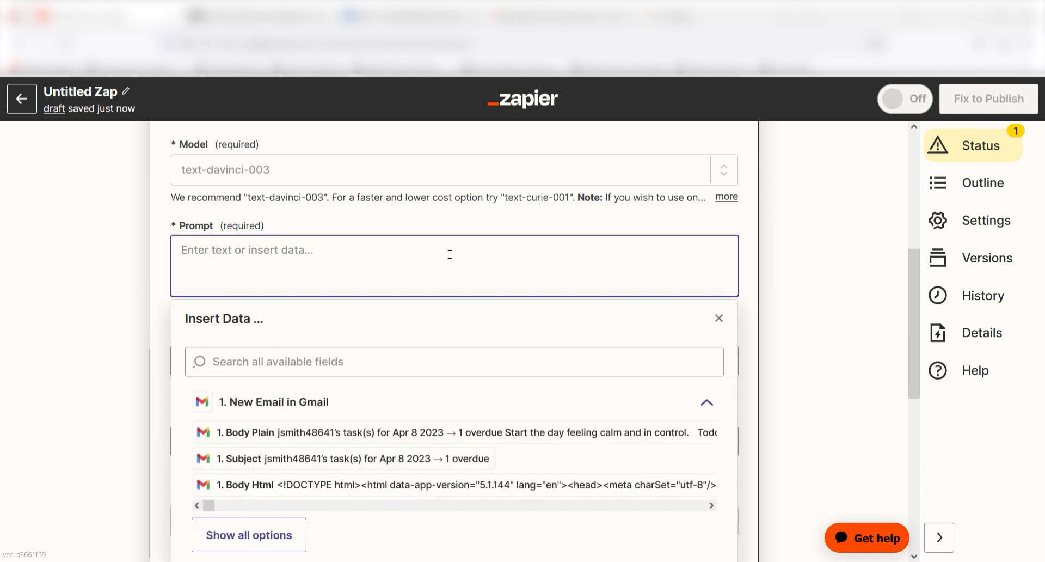
{"action": "type", "text": "ple"}
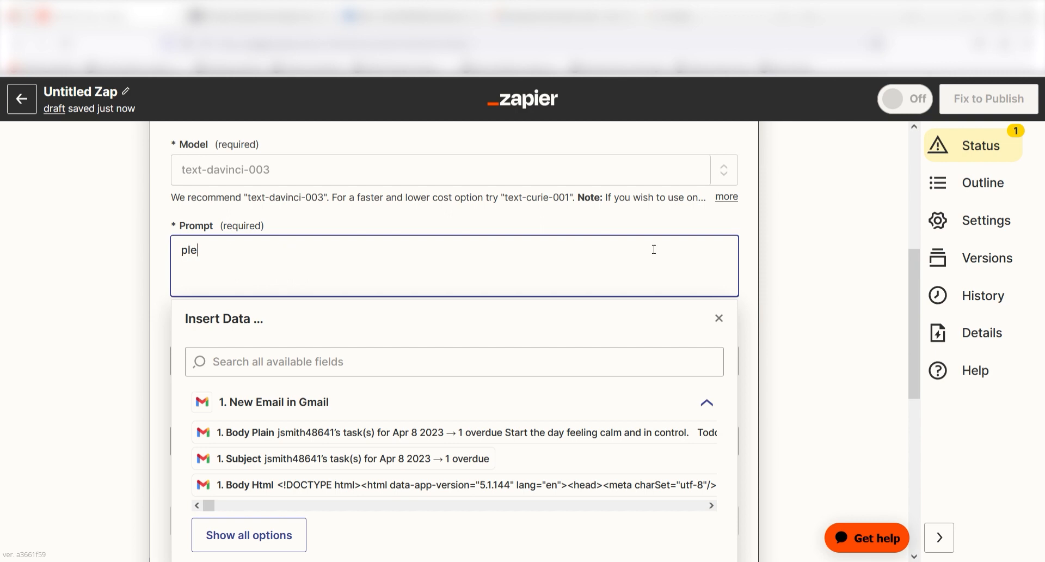
{"action": "type", "text": "ase respond to this email that was sent to me."}
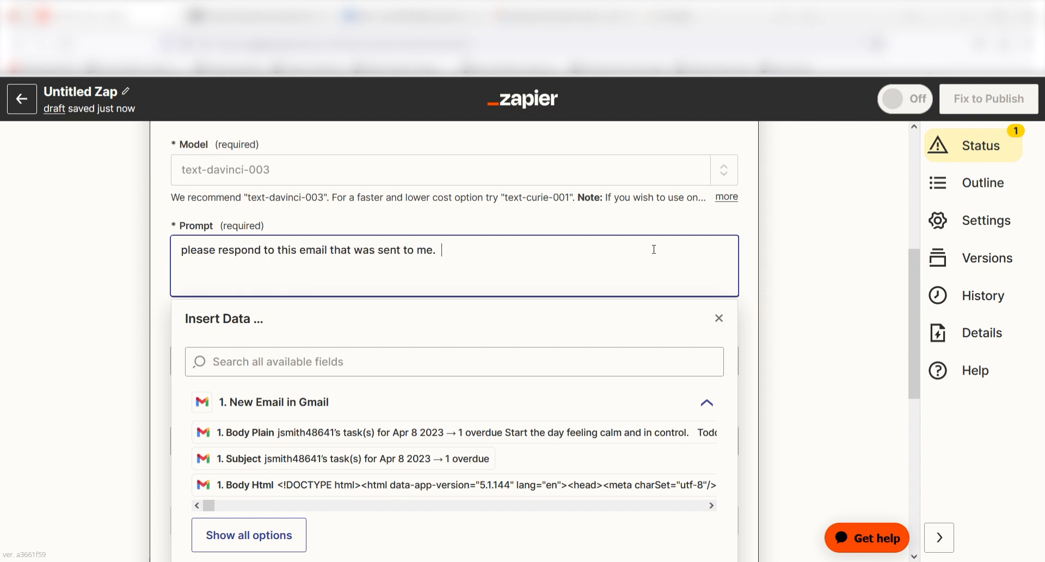
{"action": "left_click", "coordinate": [669, 432]}
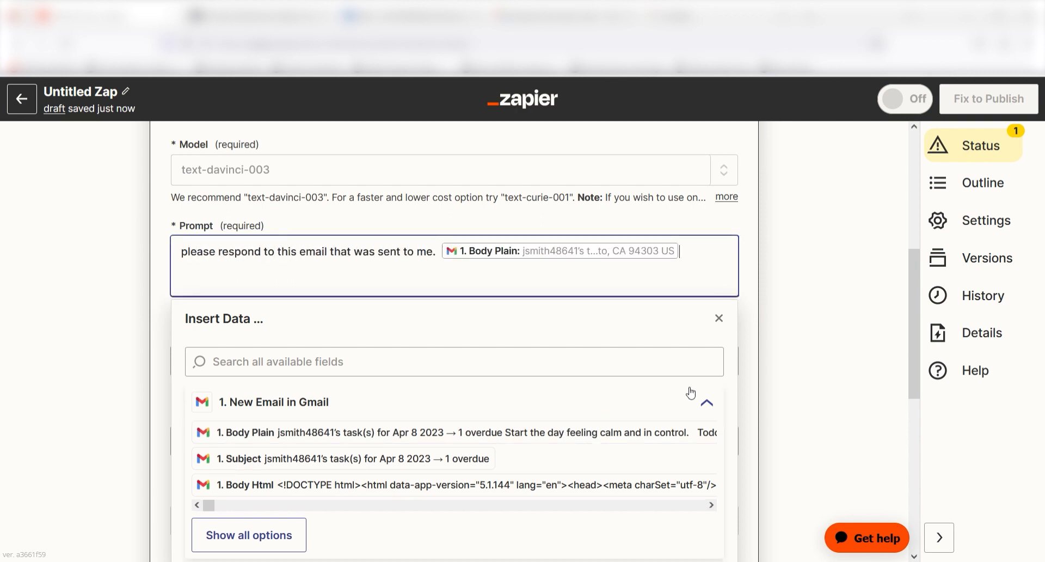
{"action": "left_click", "coordinate": [858, 308]}
{"action": "scroll", "coordinate": [912, 278], "scroll_direction": "down", "scroll_amount": 8}
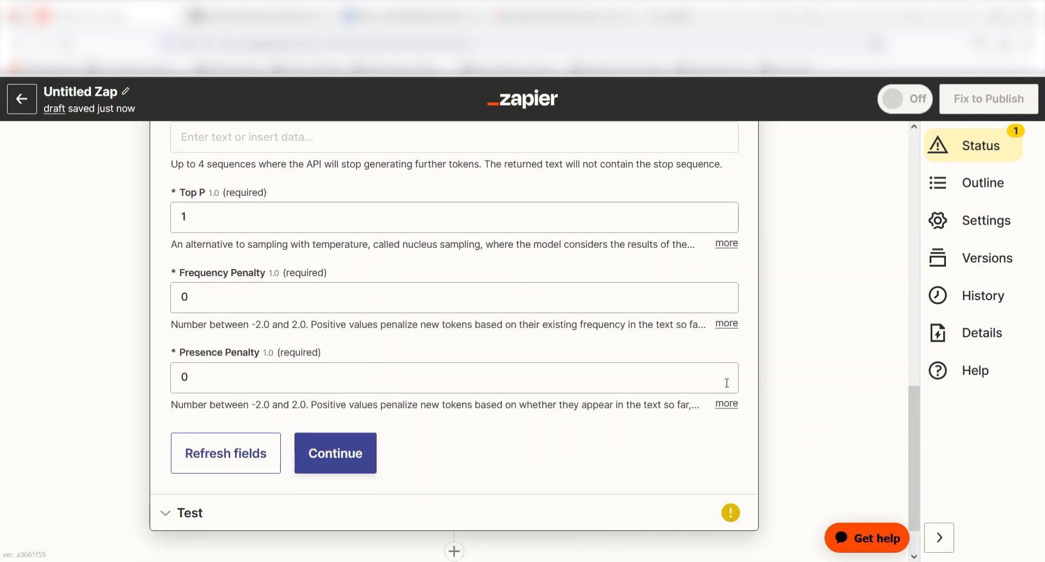
{"action": "left_click", "coordinate": [348, 457]}
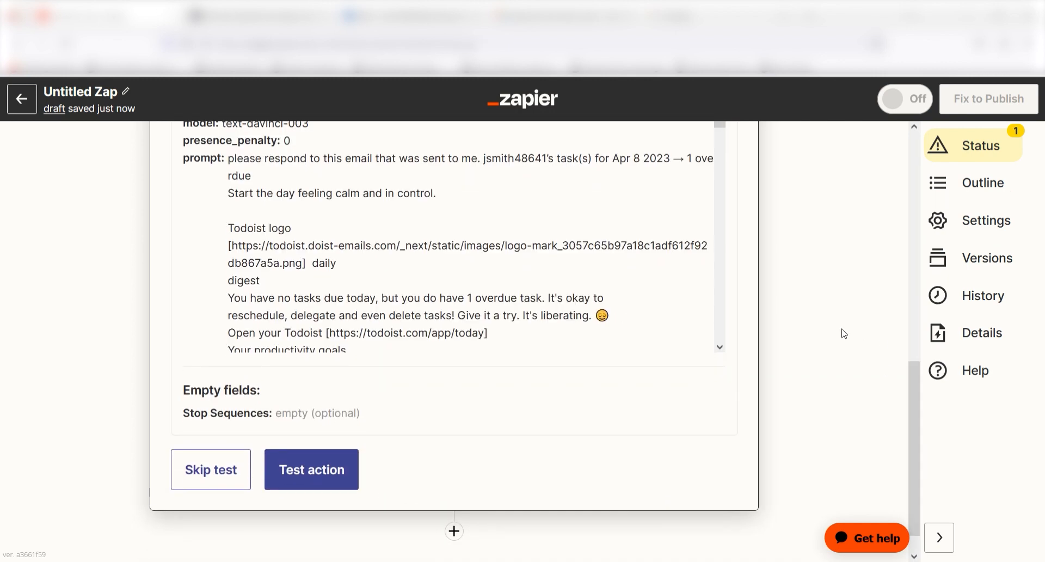
{"action": "left_click", "coordinate": [321, 469]}
- Add a third step using Gmail's Create Draft action and accept the connected Gmail account
{"action": "left_click", "coordinate": [454, 498]}
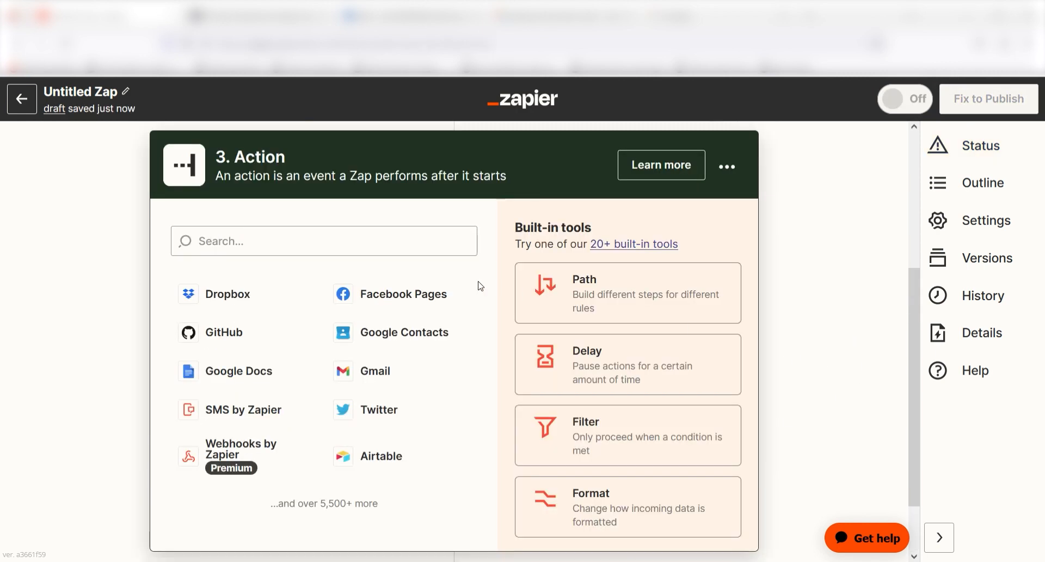
{"action": "left_click", "coordinate": [401, 248]}
{"action": "type", "text": "gmail"}
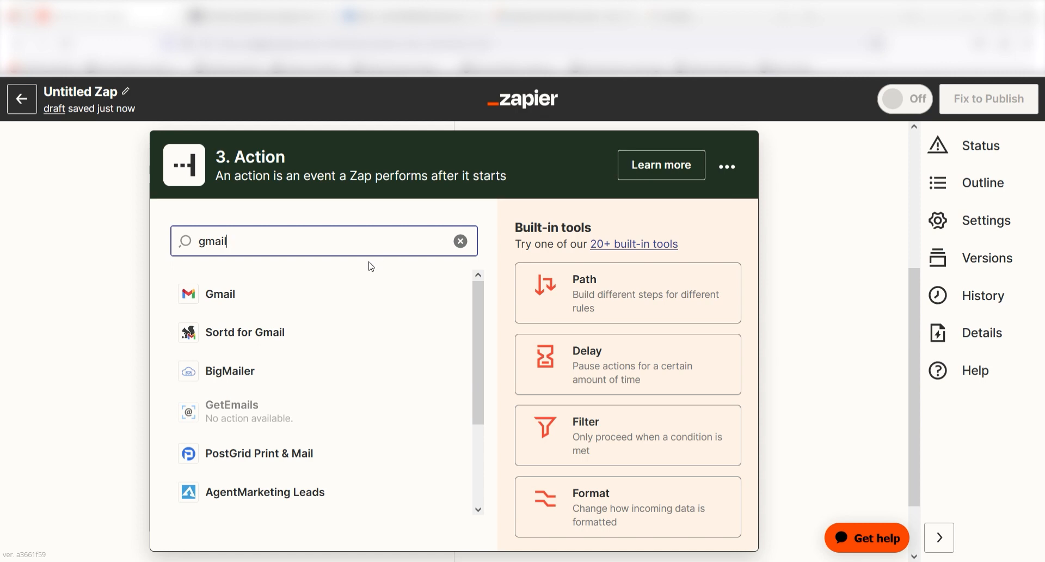
{"action": "left_click", "coordinate": [316, 290]}
{"action": "left_click", "coordinate": [419, 380]}
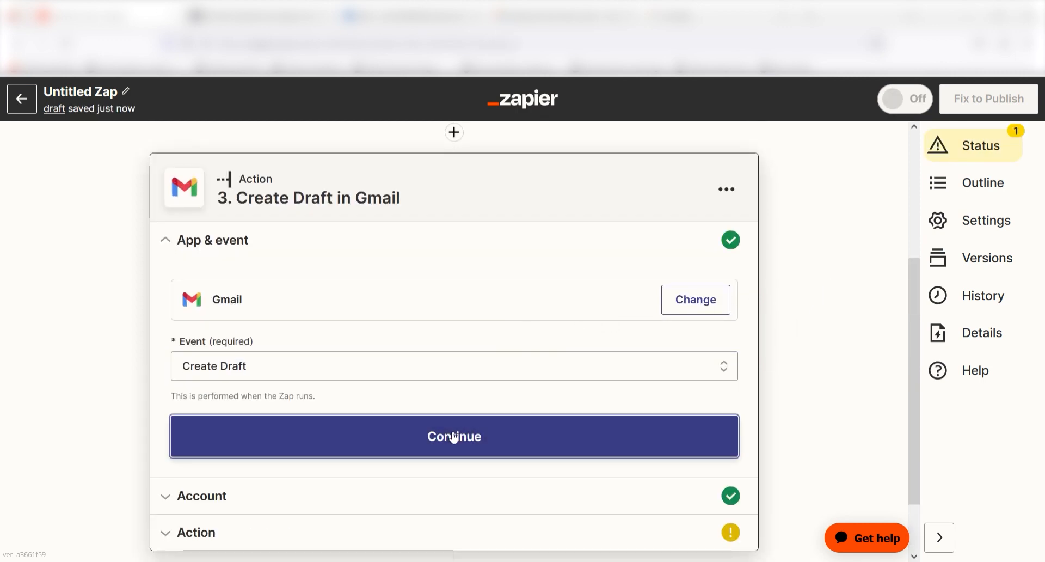
{"action": "left_click", "coordinate": [453, 435]}
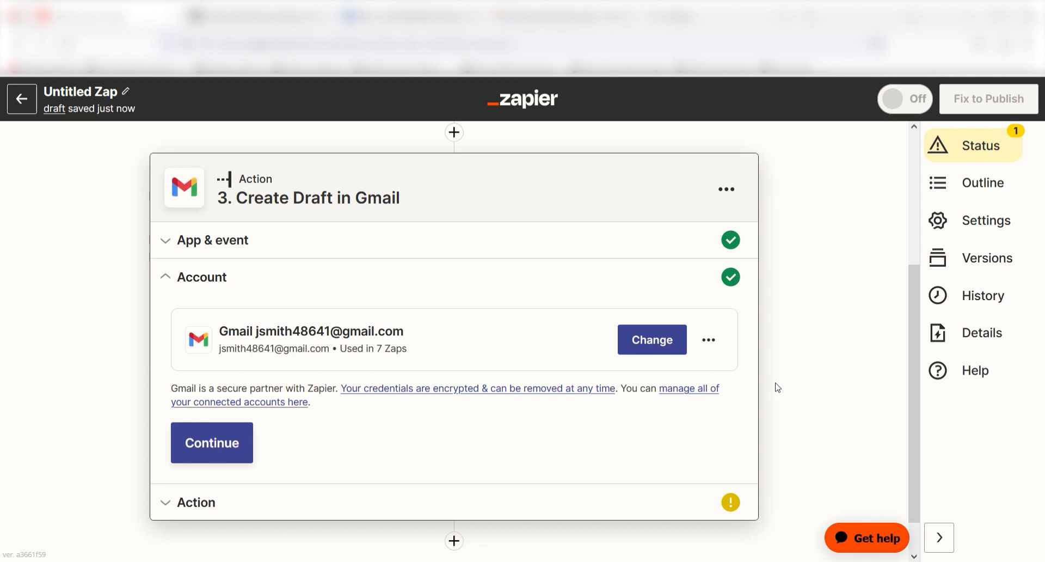
{"action": "left_click", "coordinate": [247, 442]}
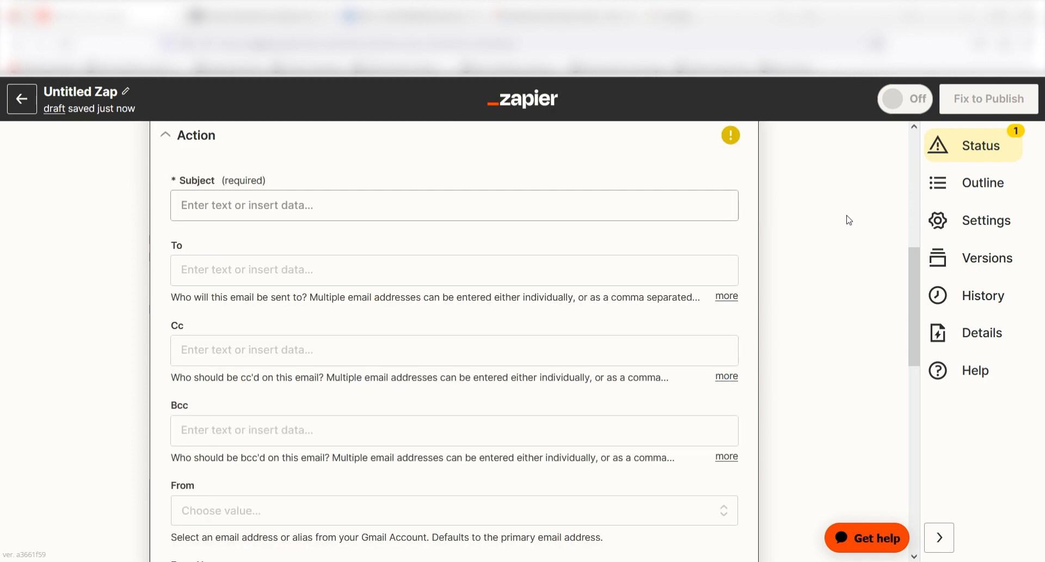
- Fill the draft's Subject with Gmail's Subject field and its To recipient with Gmail's From Email field
{"action": "left_click", "coordinate": [413, 205]}
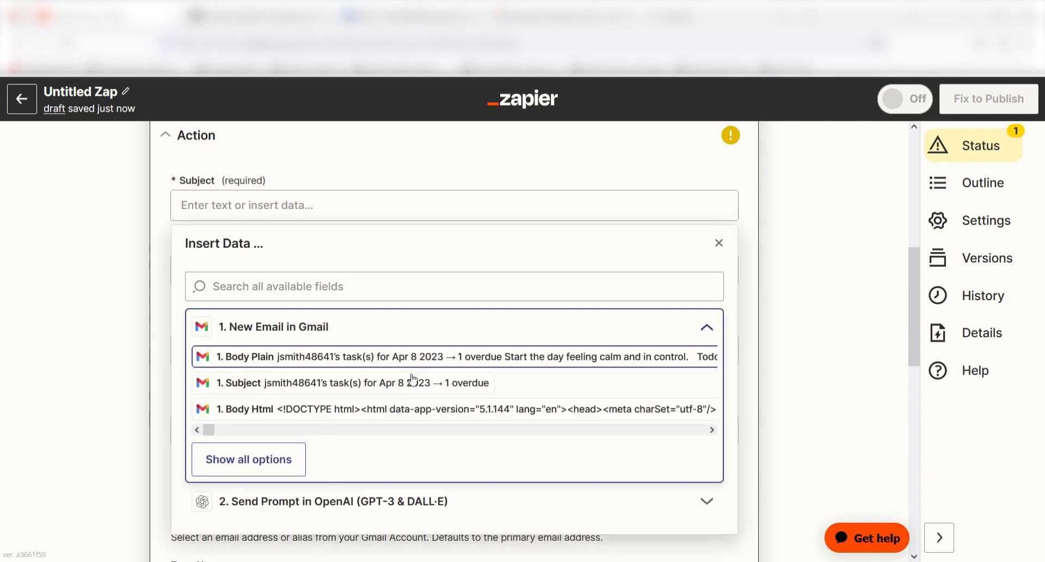
{"action": "left_click", "coordinate": [350, 383]}
{"action": "left_click", "coordinate": [798, 316]}
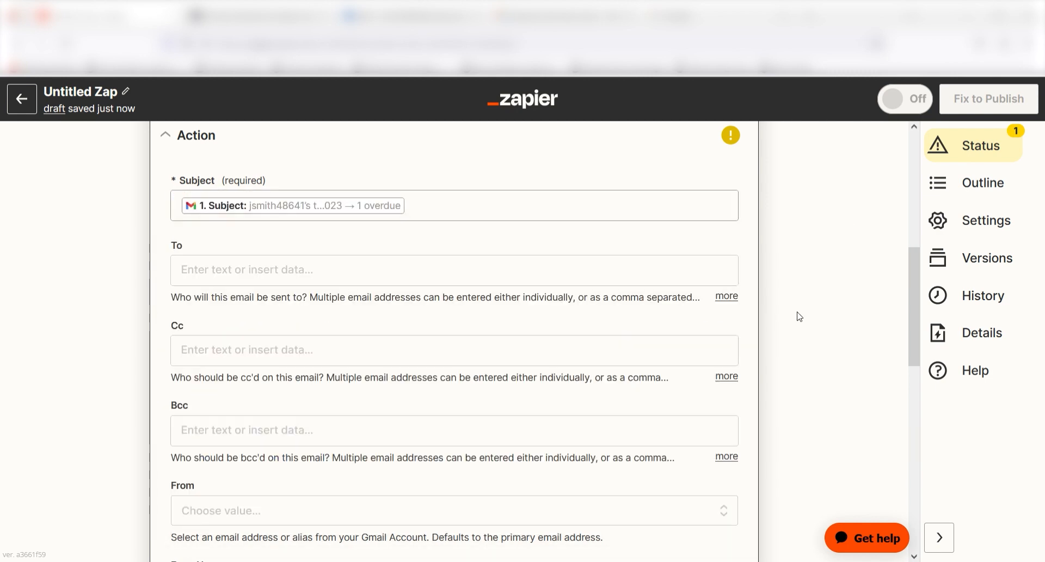
{"action": "left_click", "coordinate": [453, 275]}
{"action": "left_click", "coordinate": [283, 495]}
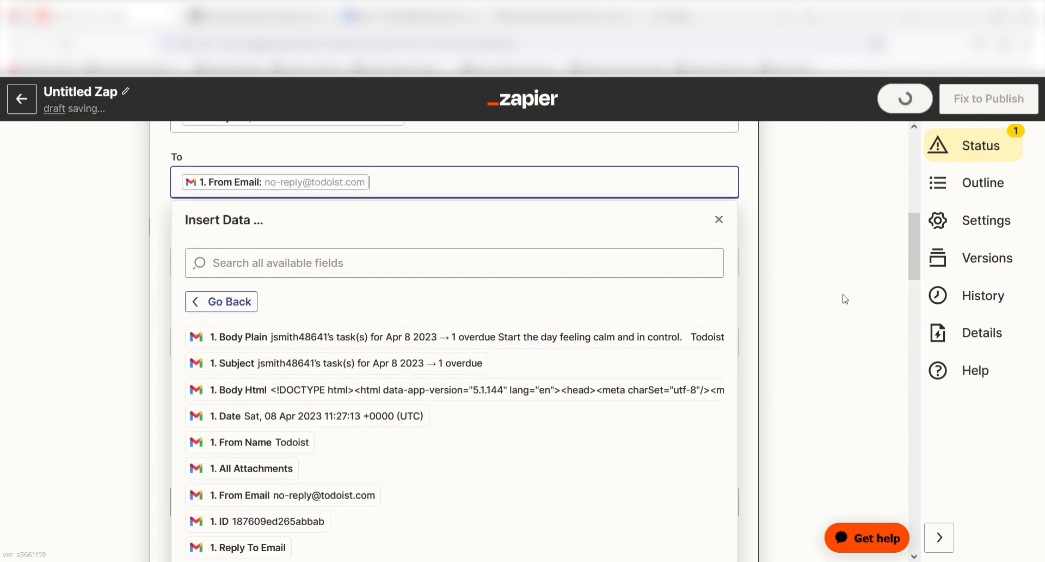
{"action": "left_click", "coordinate": [842, 296]}
- Fill the draft's Body with OpenAI's Choices Text field, and test the Create Draft action
{"action": "scroll", "coordinate": [365, 237], "scroll_direction": "down", "scroll_amount": 5}
{"action": "left_click", "coordinate": [366, 237]}
{"action": "left_click", "coordinate": [272, 553]}
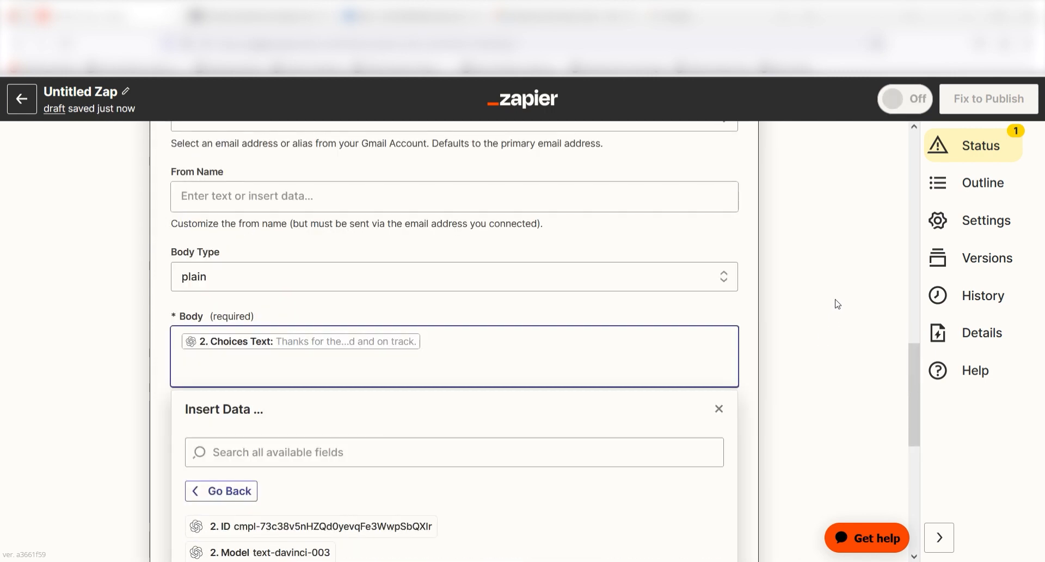
{"action": "left_click", "coordinate": [836, 302]}
{"action": "scroll", "coordinate": [752, 426], "scroll_direction": "down", "scroll_amount": 4}
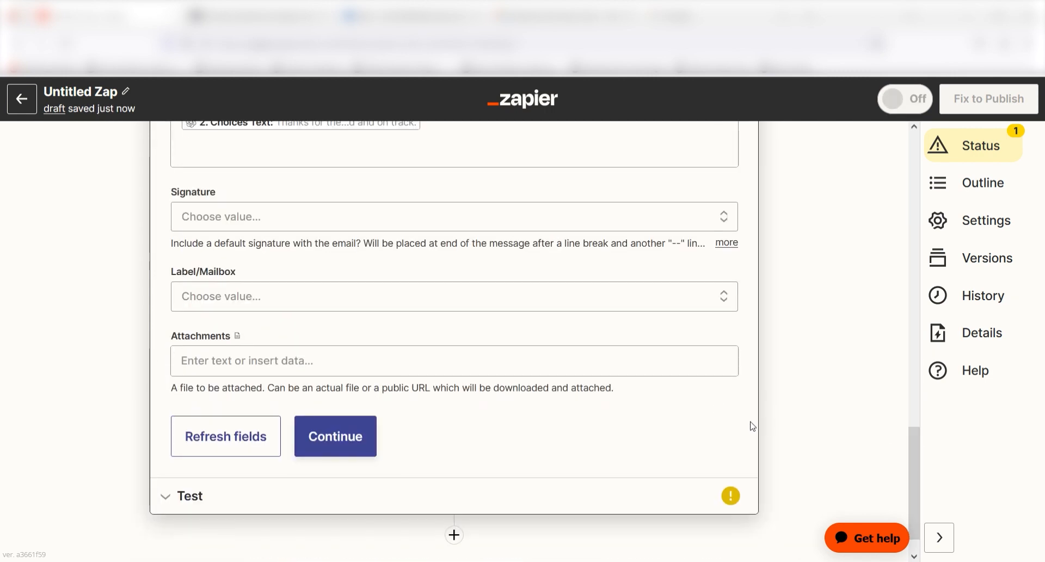
{"action": "left_click", "coordinate": [342, 439]}
{"action": "left_click", "coordinate": [310, 497]}
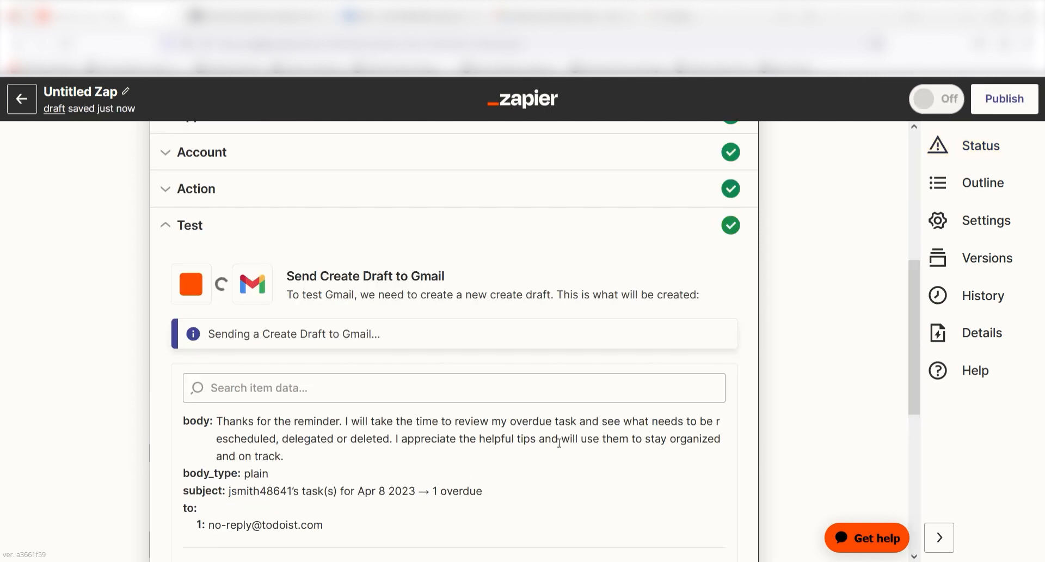